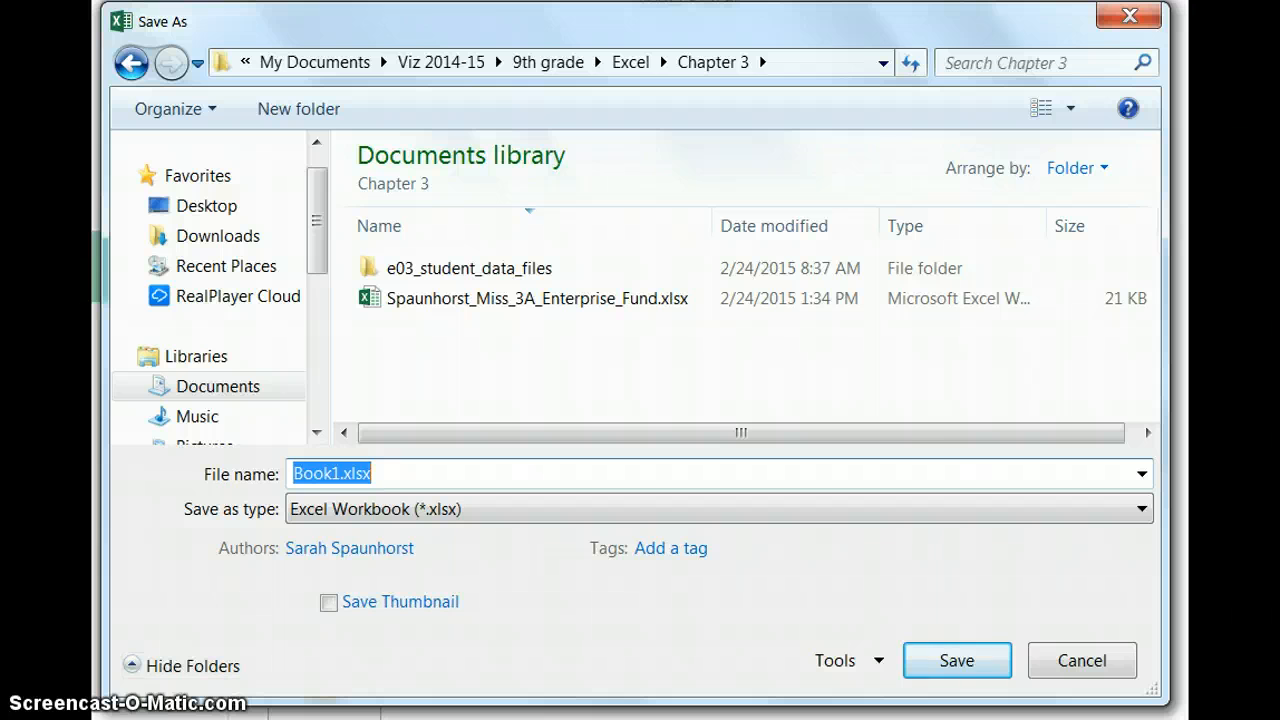
Save the workbook as an .xlsx file in the Chapter 3 folder, named with the author's name followed by "_3D_Tourism".
type("Spaunhorst_Miss_3D_Tourism.xlsx")
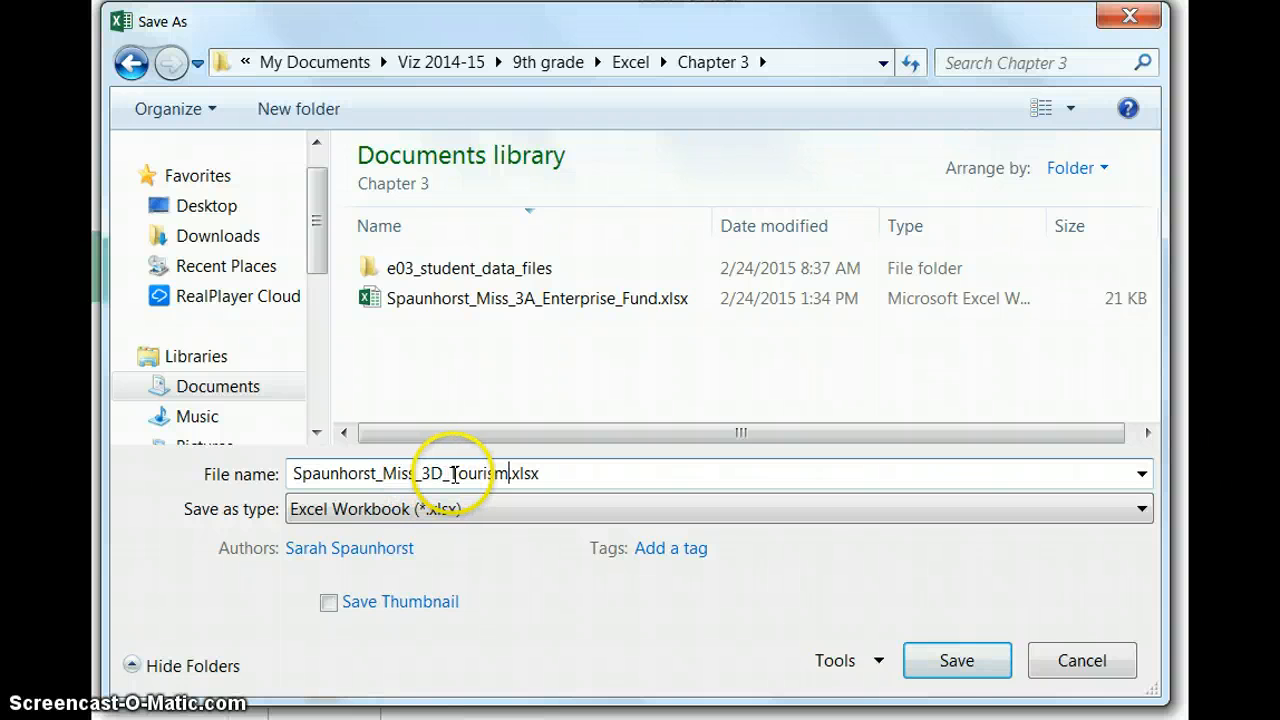
left_click(945, 665)
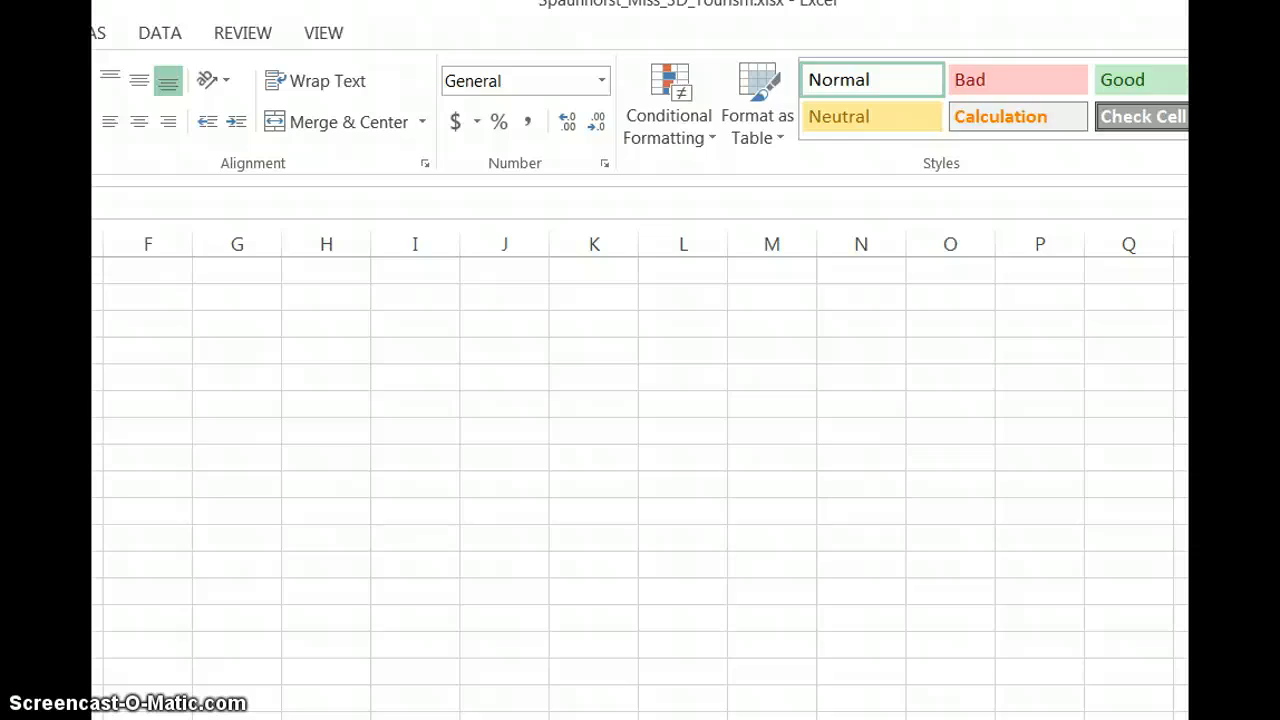
Enter the title "Pacifica Bay" in cell A1 and the subtitle "Tourism Spending 2010 to 2014" in cell A2.
left_click(223, 86)
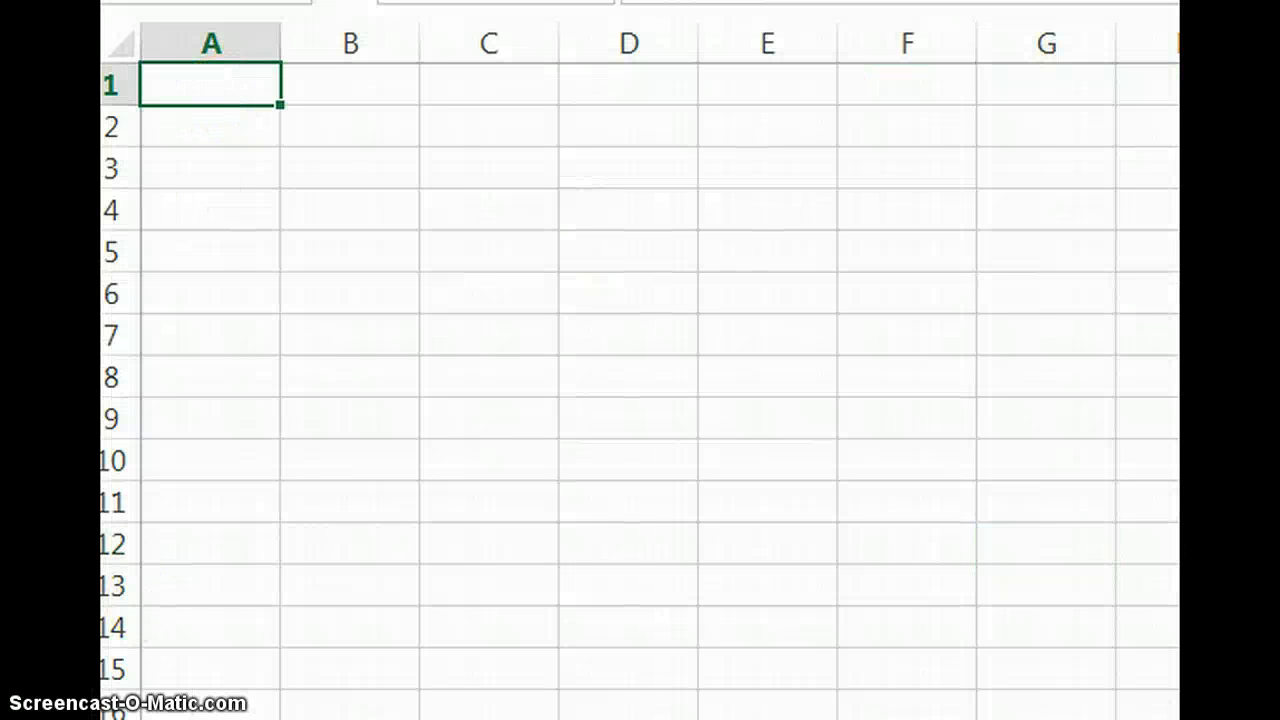
type("Pacifica Bay")
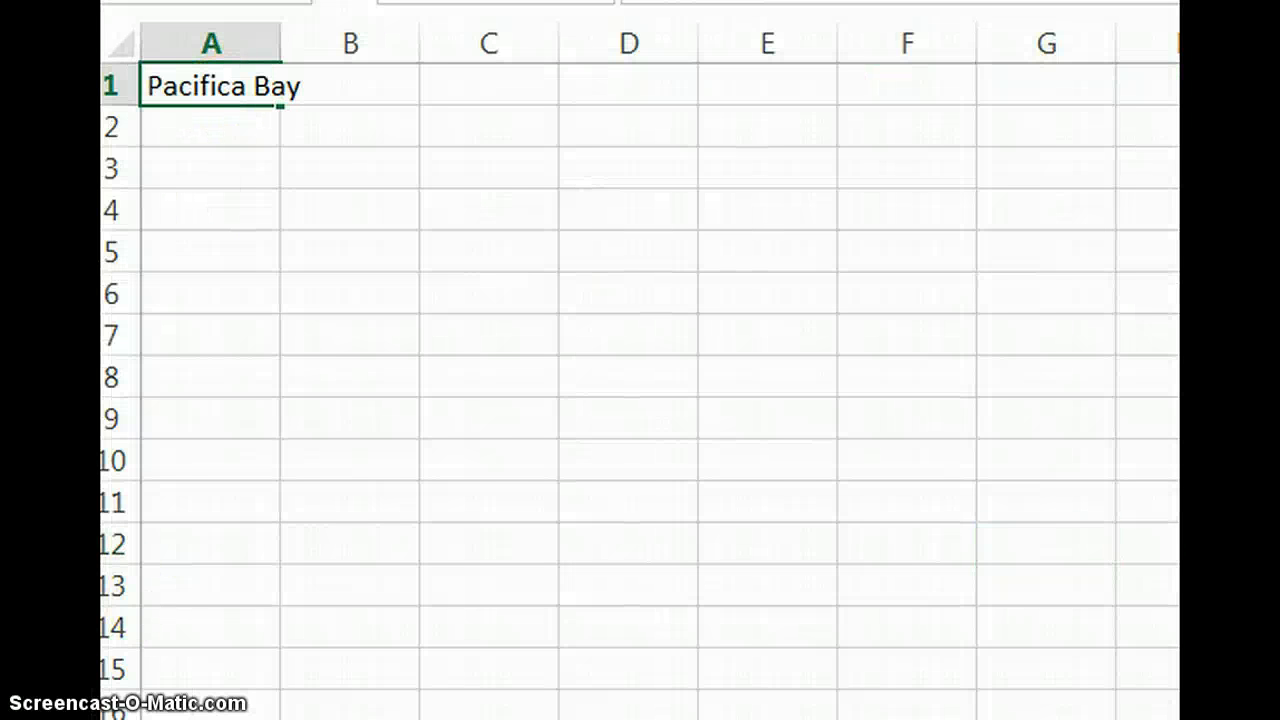
key("Return")
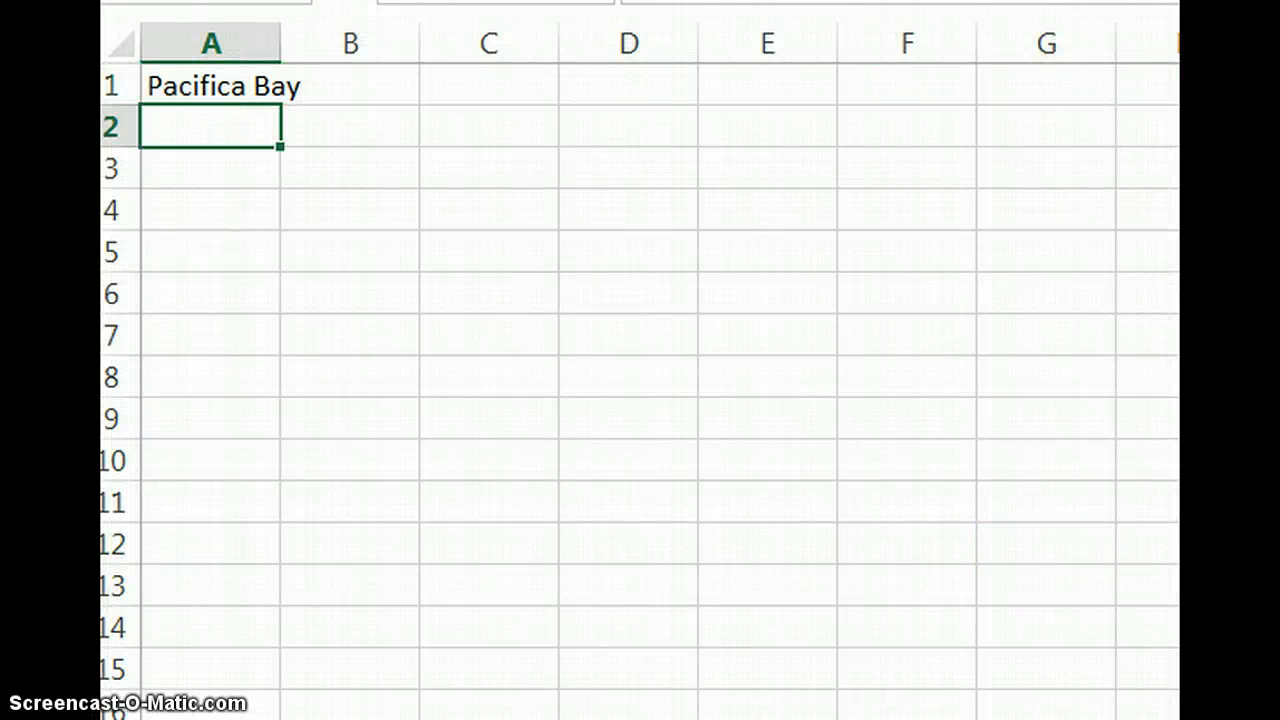
type("Tourism Spending 2010 to 2014")
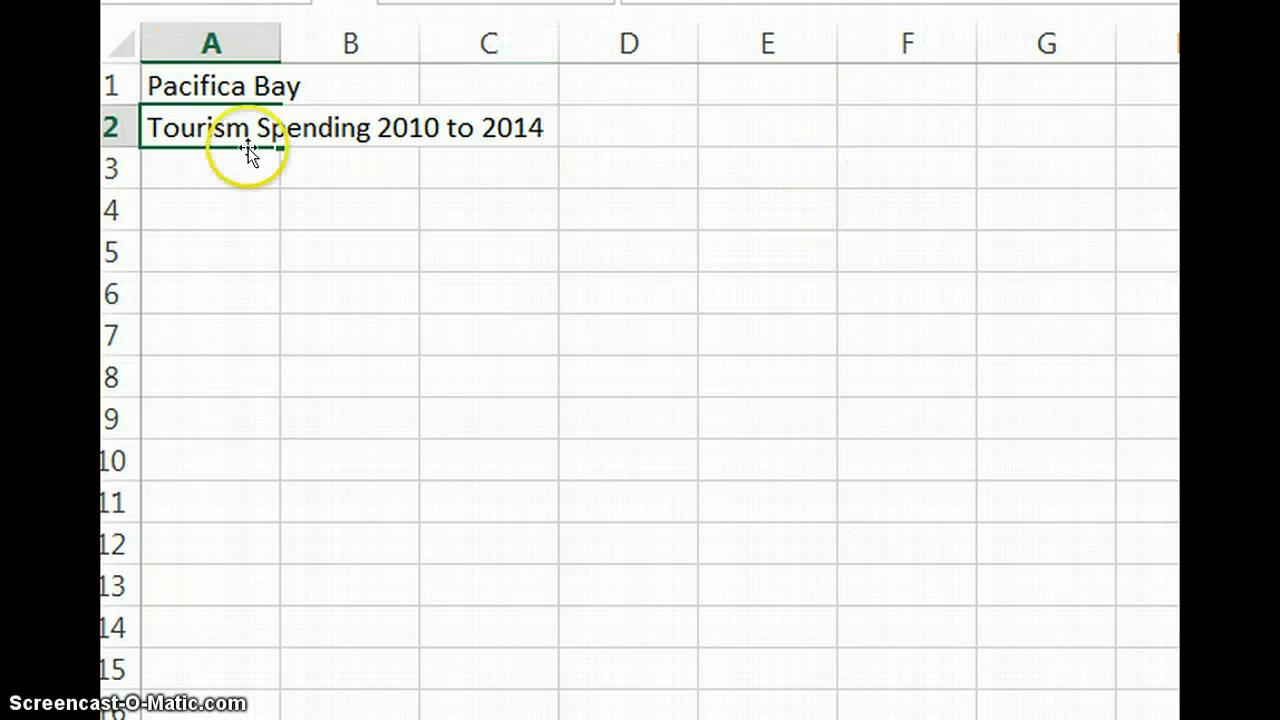
left_click(288, 209)
Merge and center the title across A1:F1 and the subtitle across A2:F2.
left_click_drag(193, 91, 890, 87)
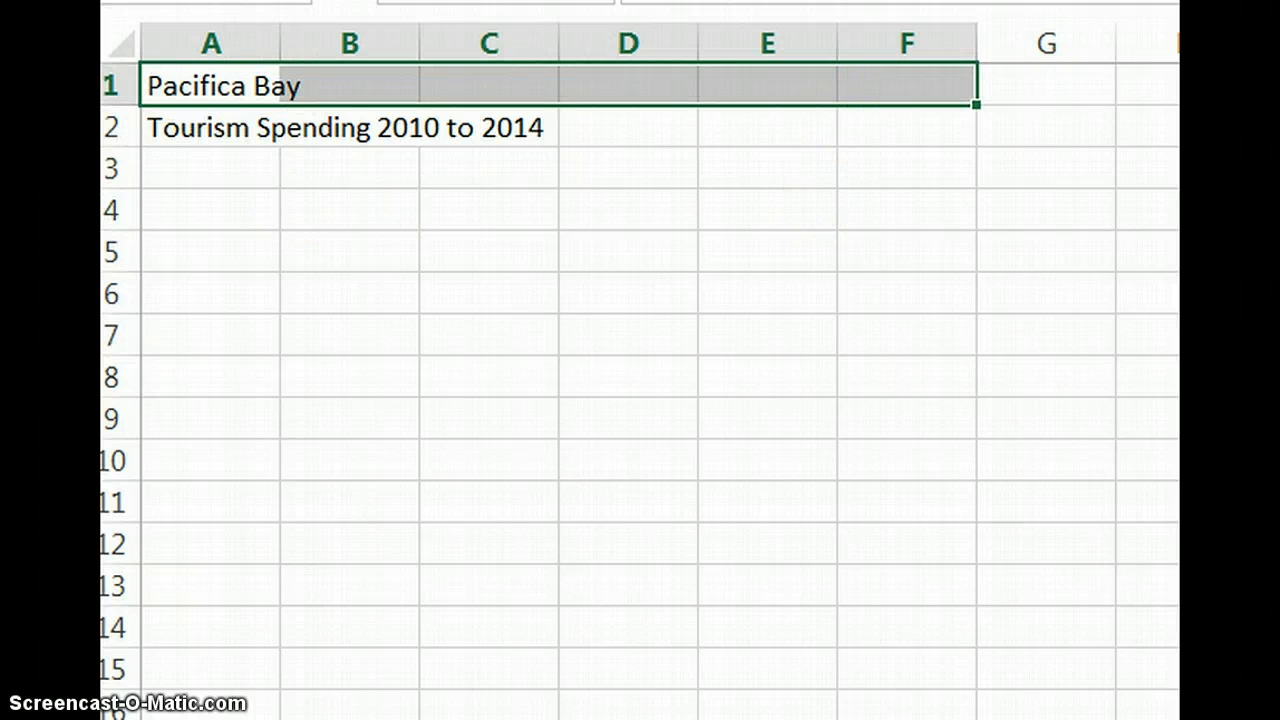
key("alt+h")
key("m")
key("c")
mouse_move(149, 116)
left_mouse_down()
mouse_move(346, 149)
mouse_move(942, 147)
mouse_move(939, 132)
left_mouse_up()
key("alt+h")
key("m")
key("c")
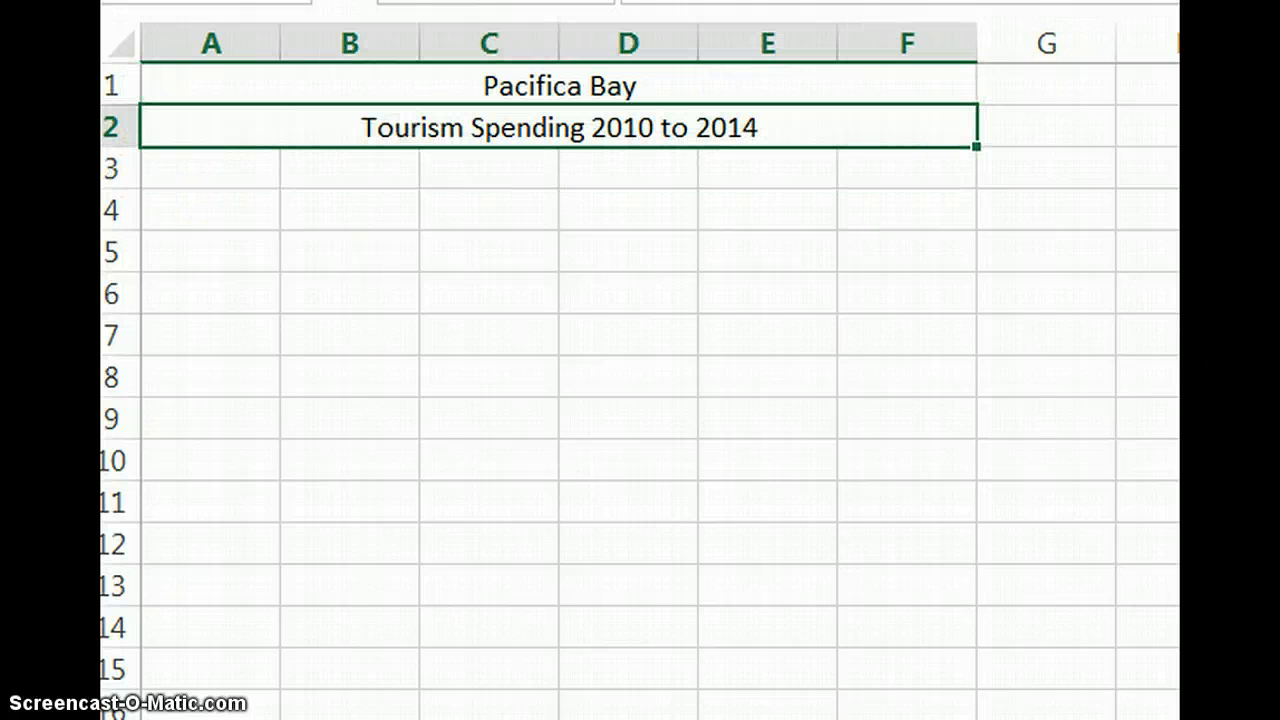
Format the title as large text on grey fill and the subtitle as a bold heading on light blue fill.
left_click(605, 88)
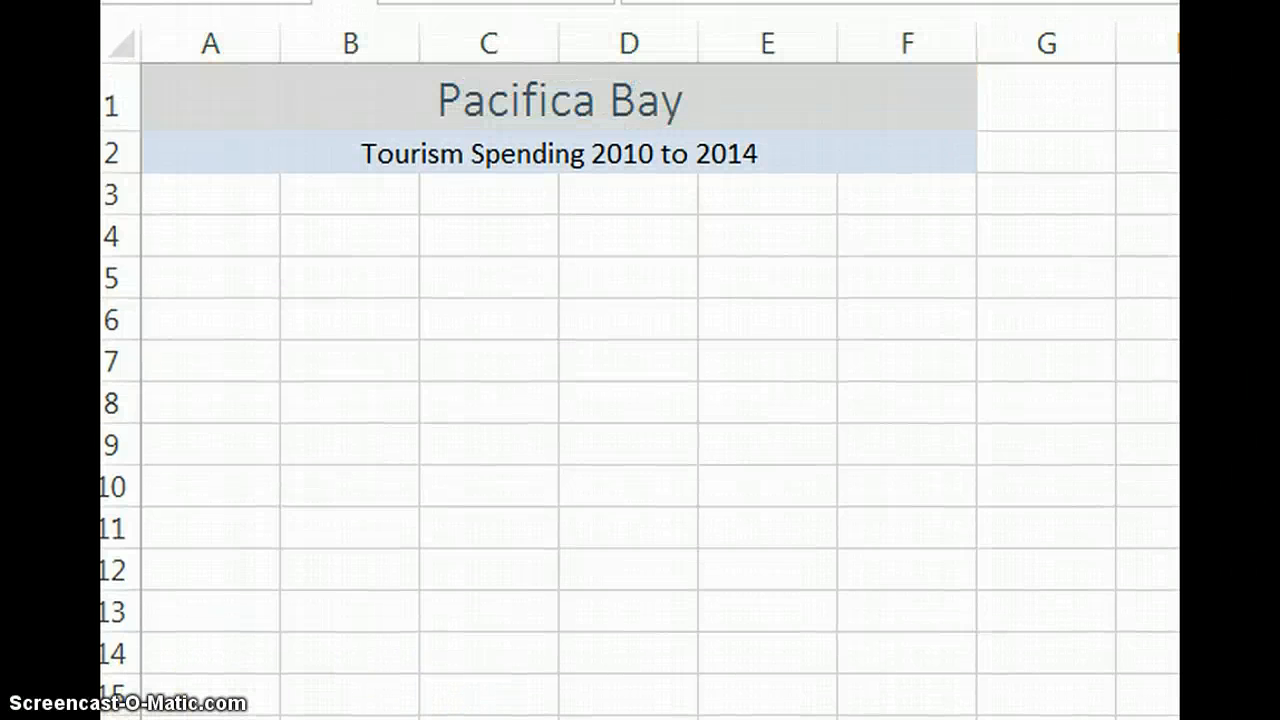
left_click(995, 135)
left_click(890, 152)
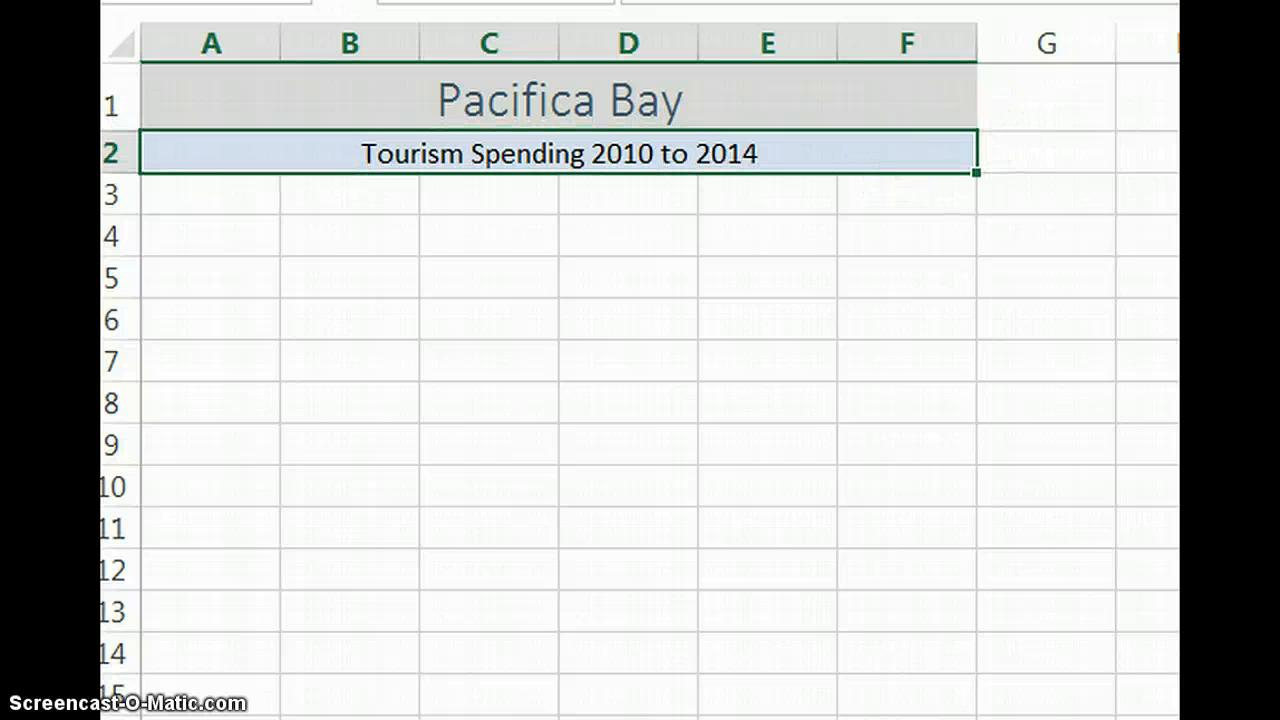
left_click(120, 135)
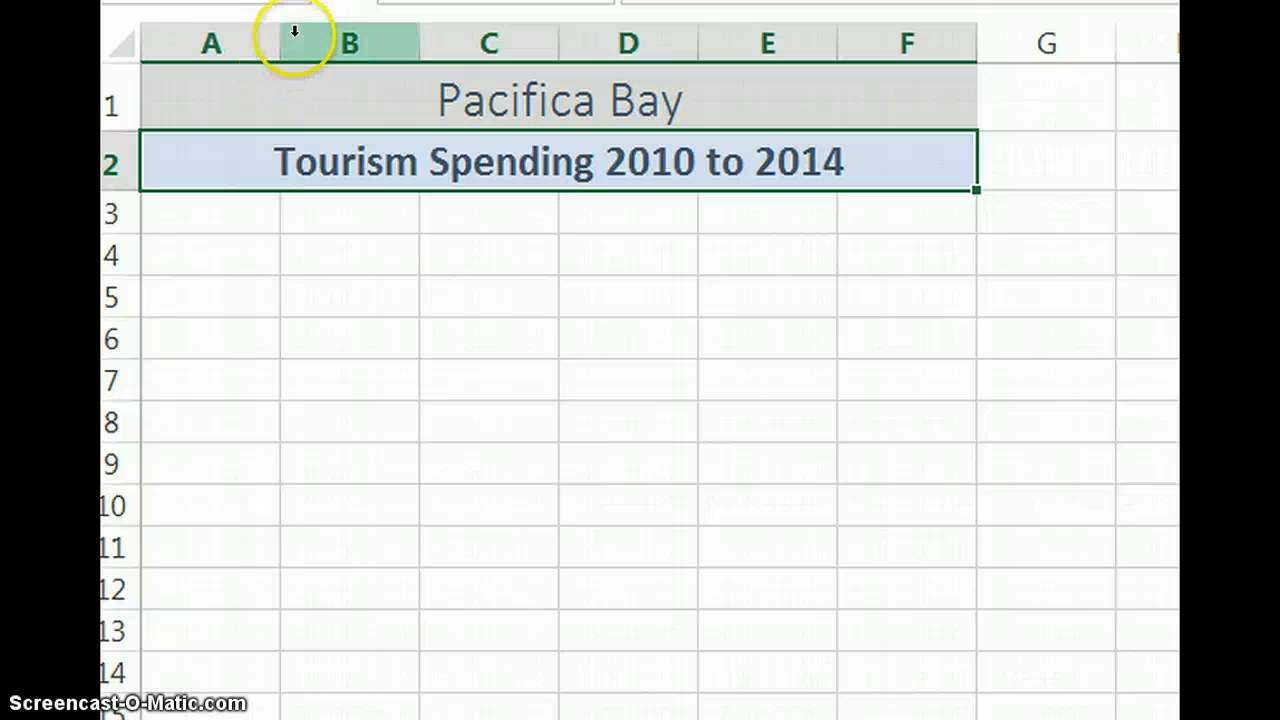
Widen column A for the row labels and widen columns B through F equally.
left_click_drag(281, 43, 1016, 75)
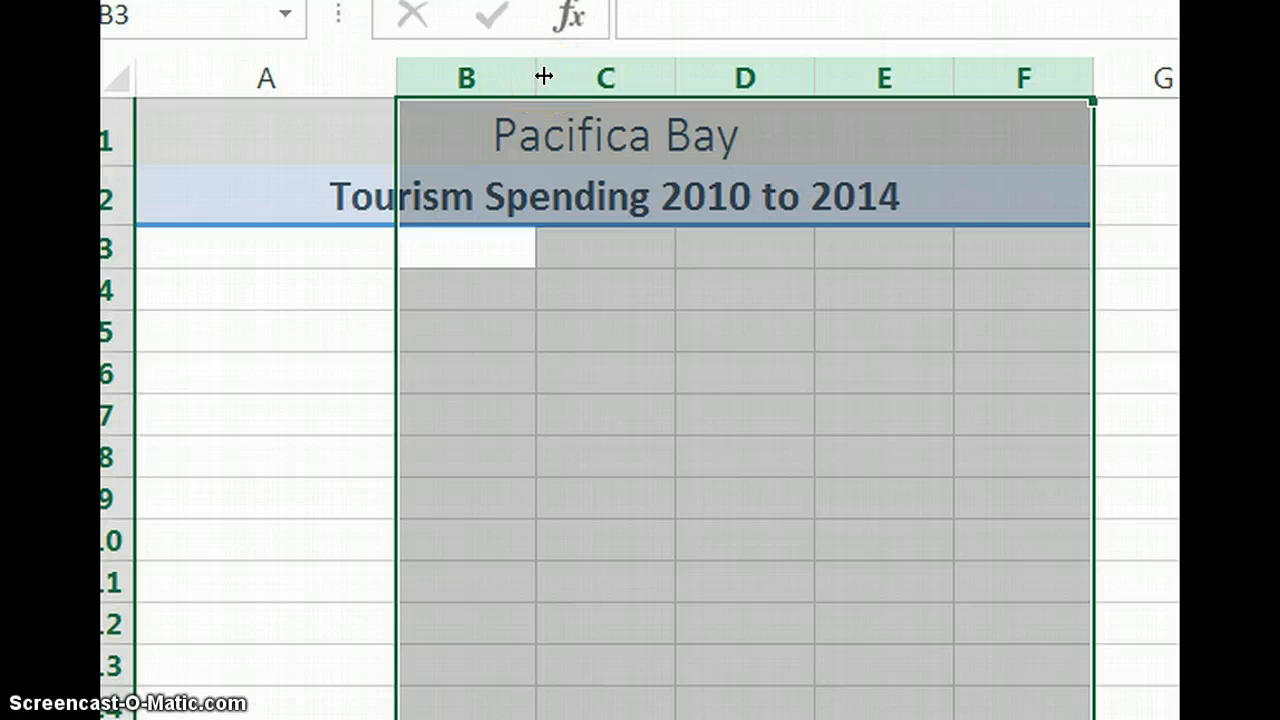
mouse_move(543, 77)
left_mouse_down()
mouse_move(591, 77)
mouse_move(560, 77)
left_mouse_up()
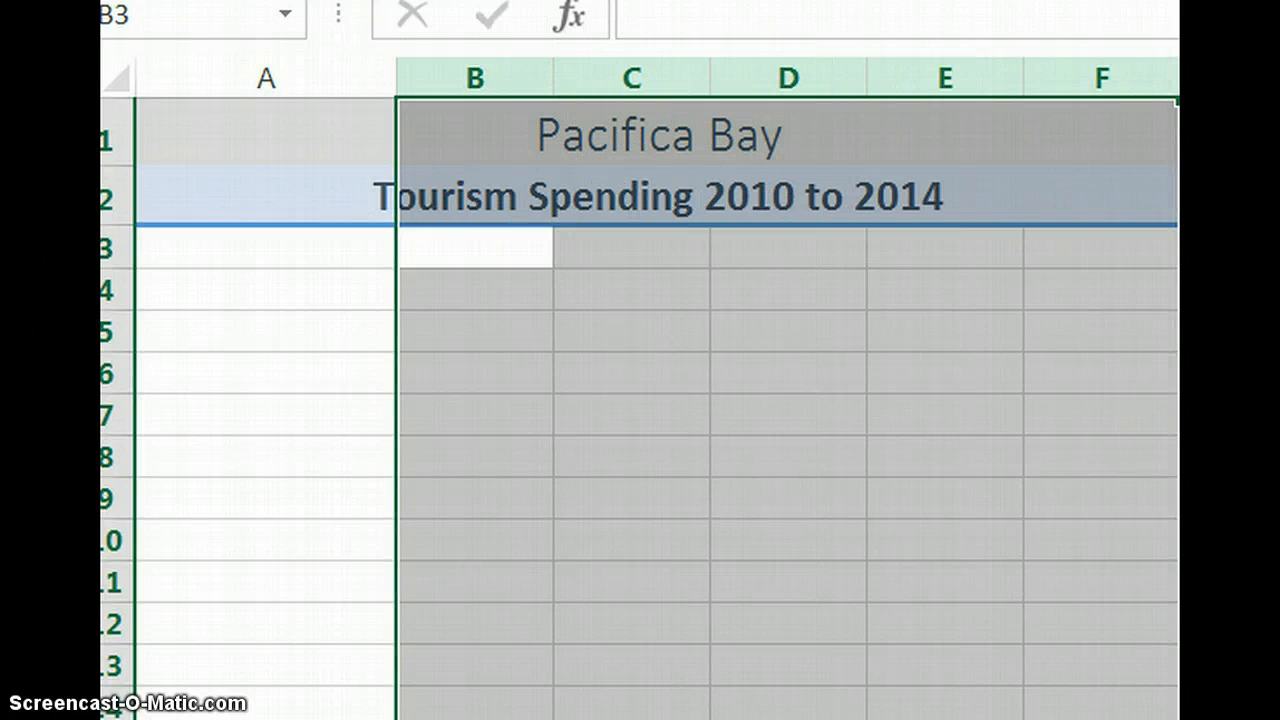
left_click(475, 497)
Enter the label "Year" in cell A4 and the first year, 2010, in cell B4.
left_click(225, 300)
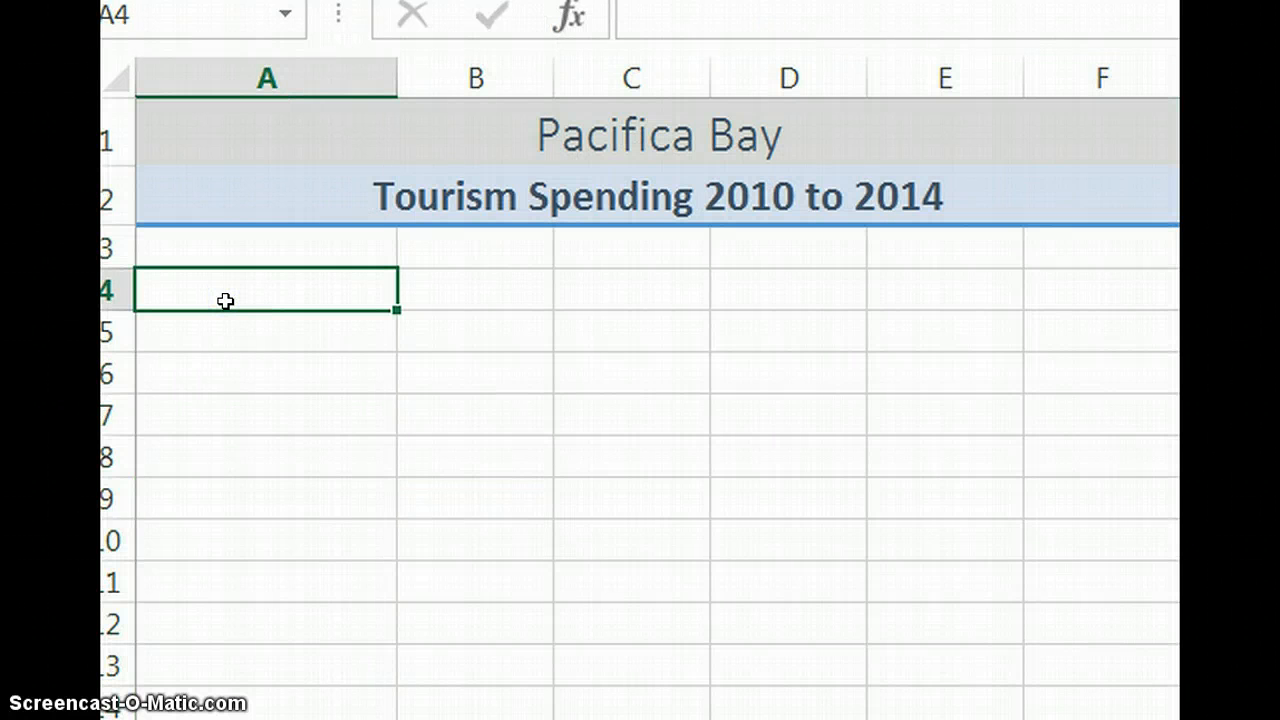
type("Year")
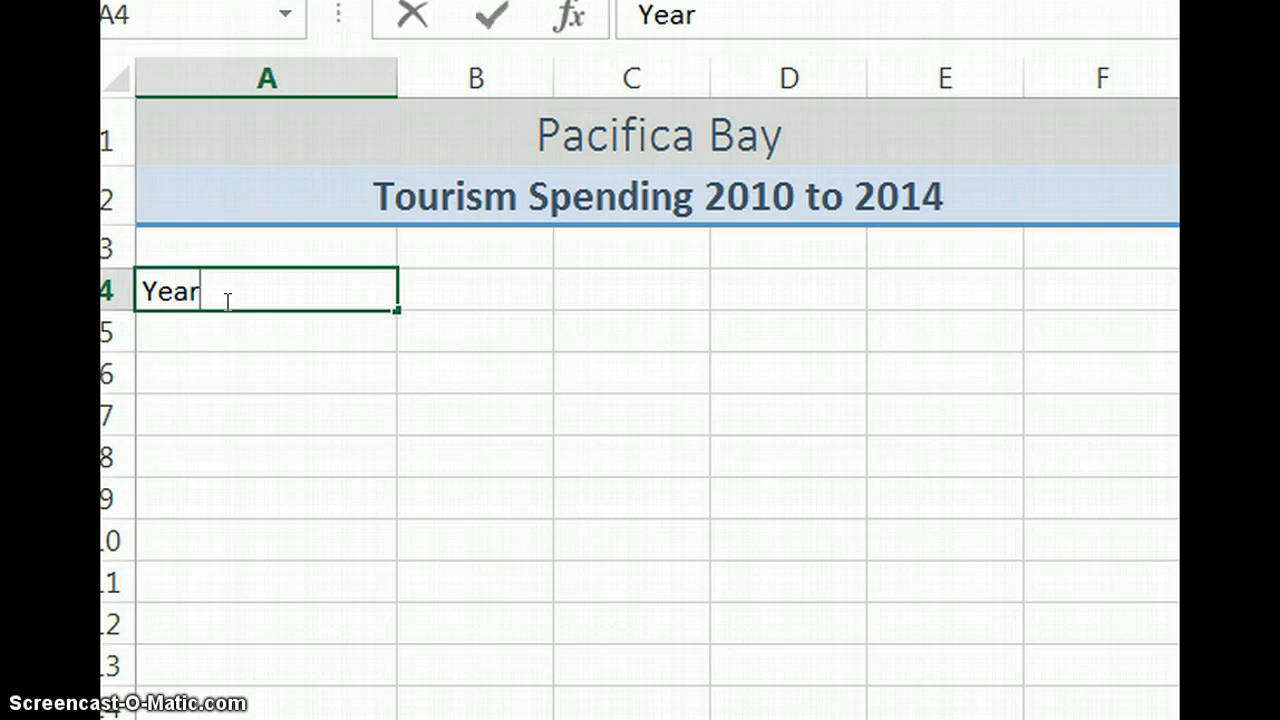
key("Tab")
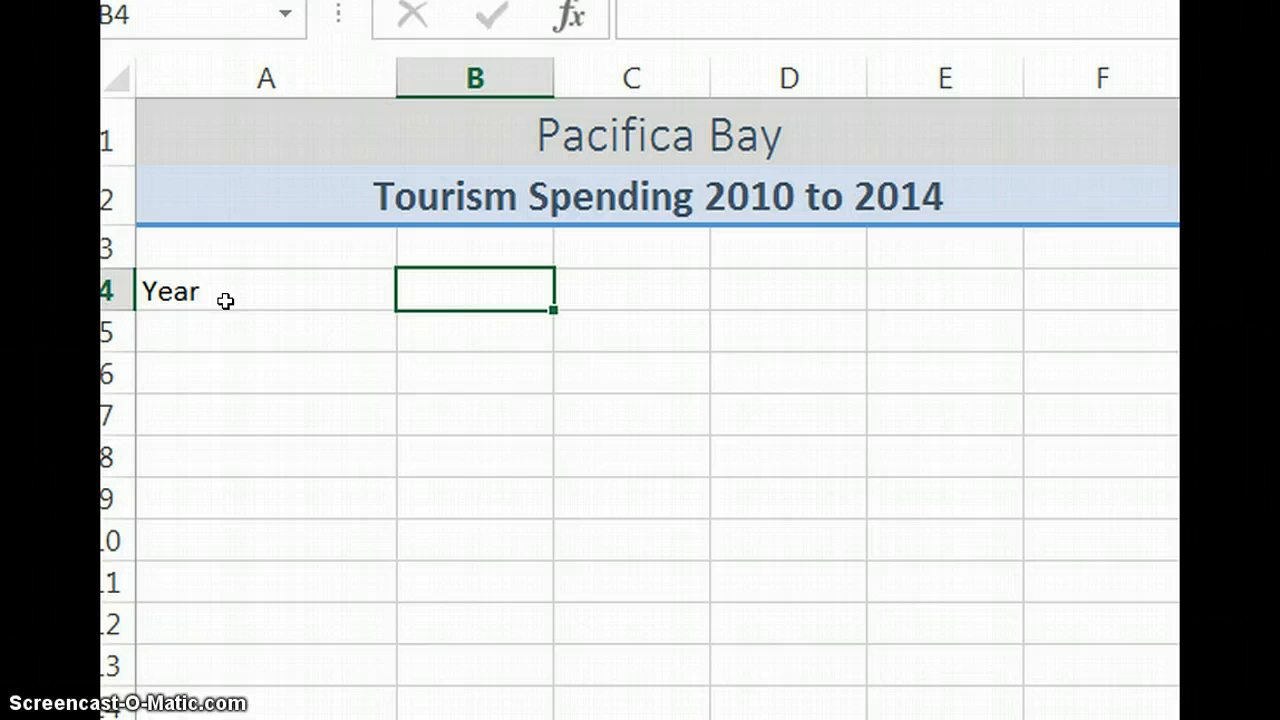
type("2010")
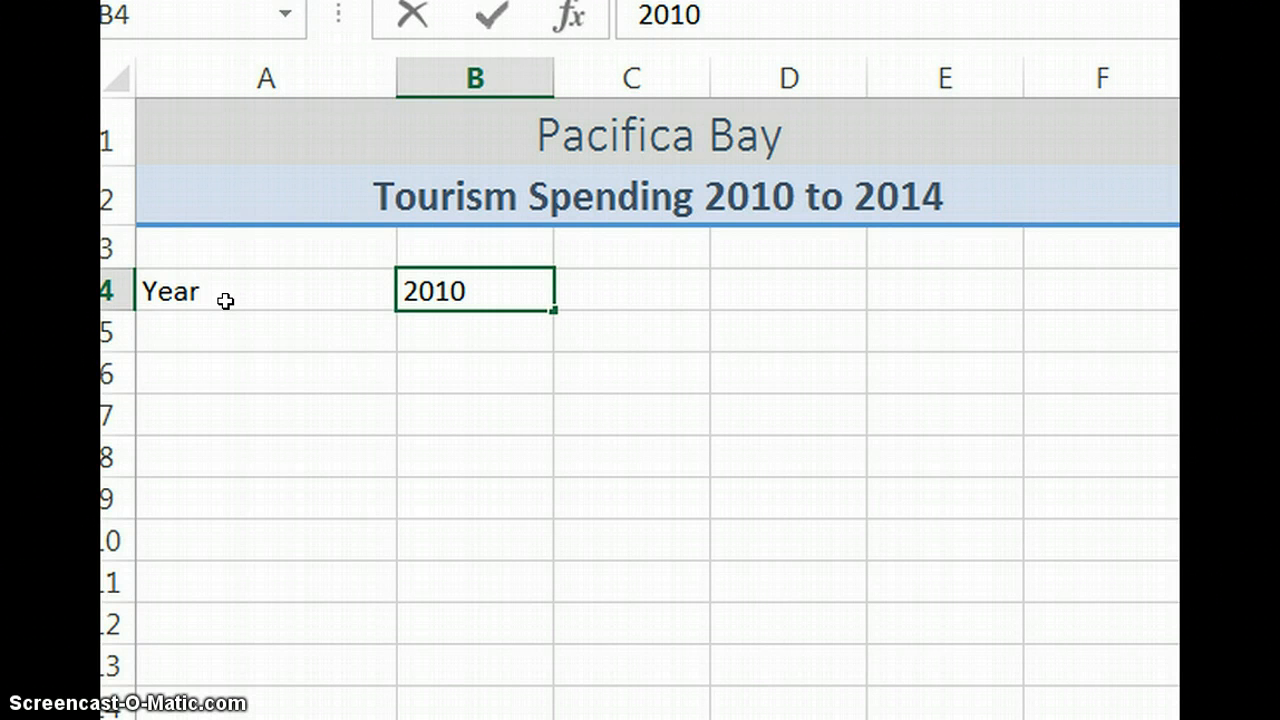
left_click(489, 18)
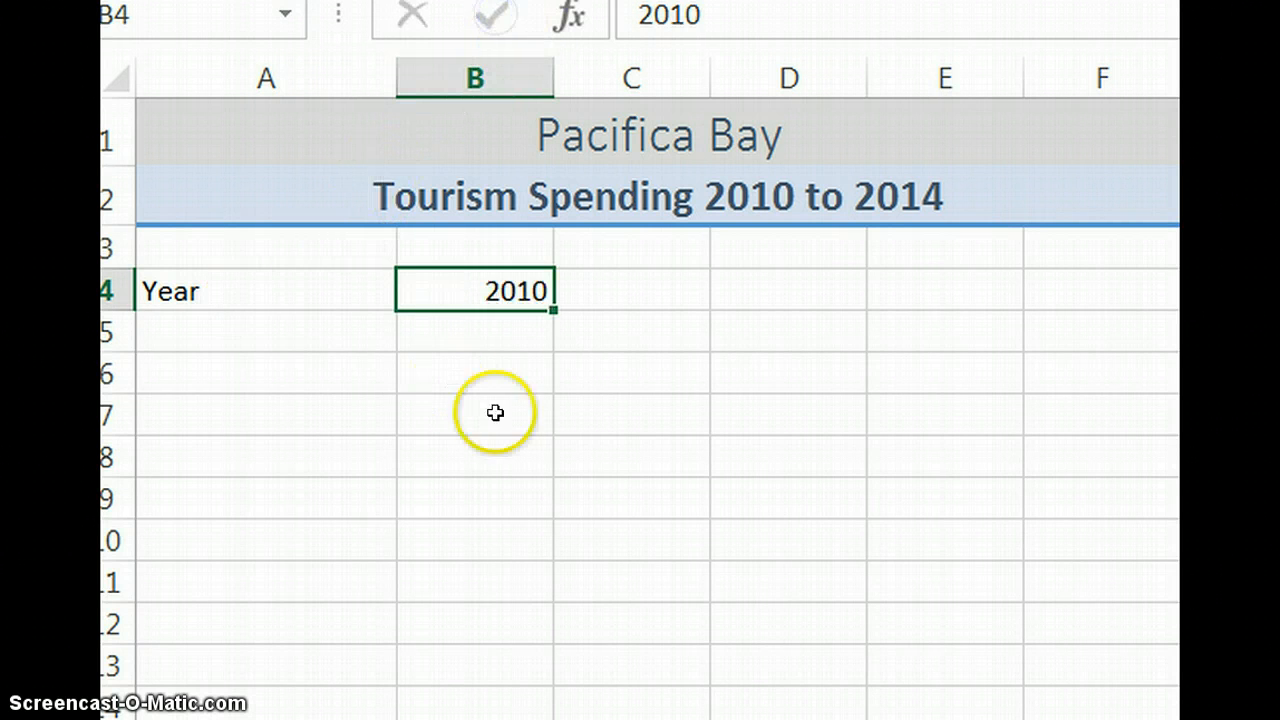
Fill the years as a series from B4 through F4 and apply a bold, underlined heading format to A4:F4.
left_click_drag(553, 310, 664, 307)
left_click_drag(784, 316, 1140, 318)
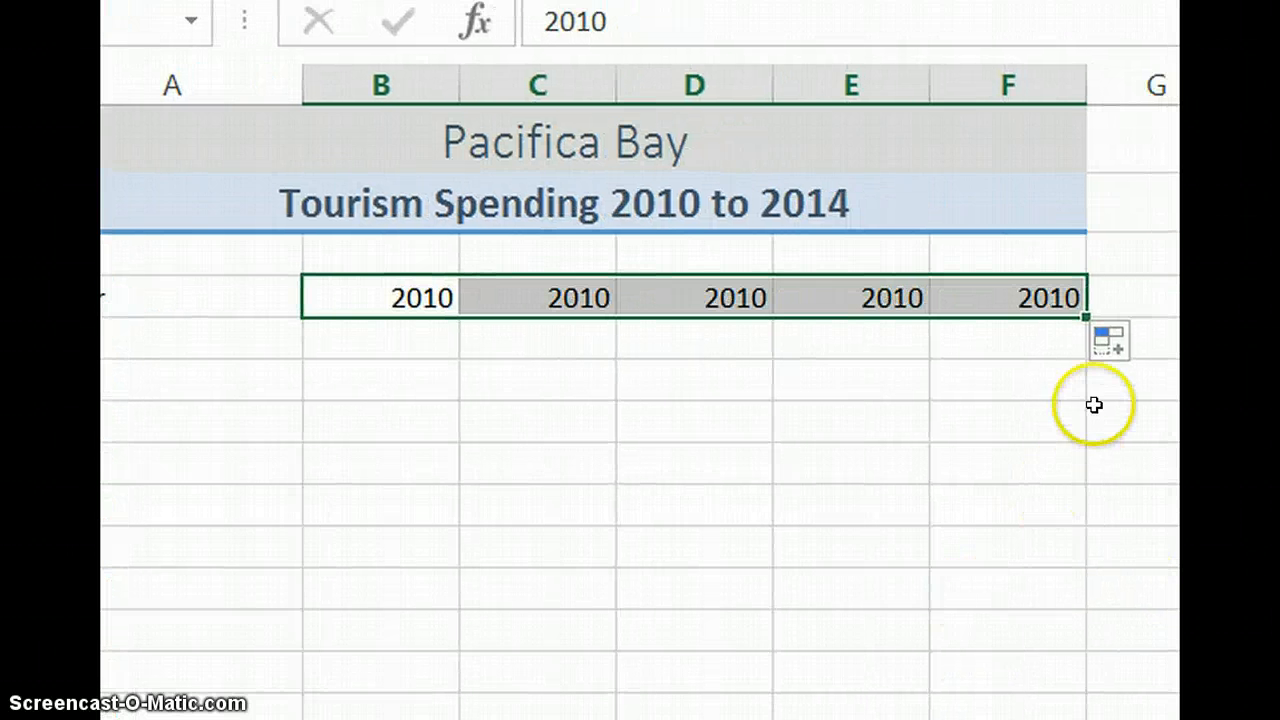
left_click(1113, 343)
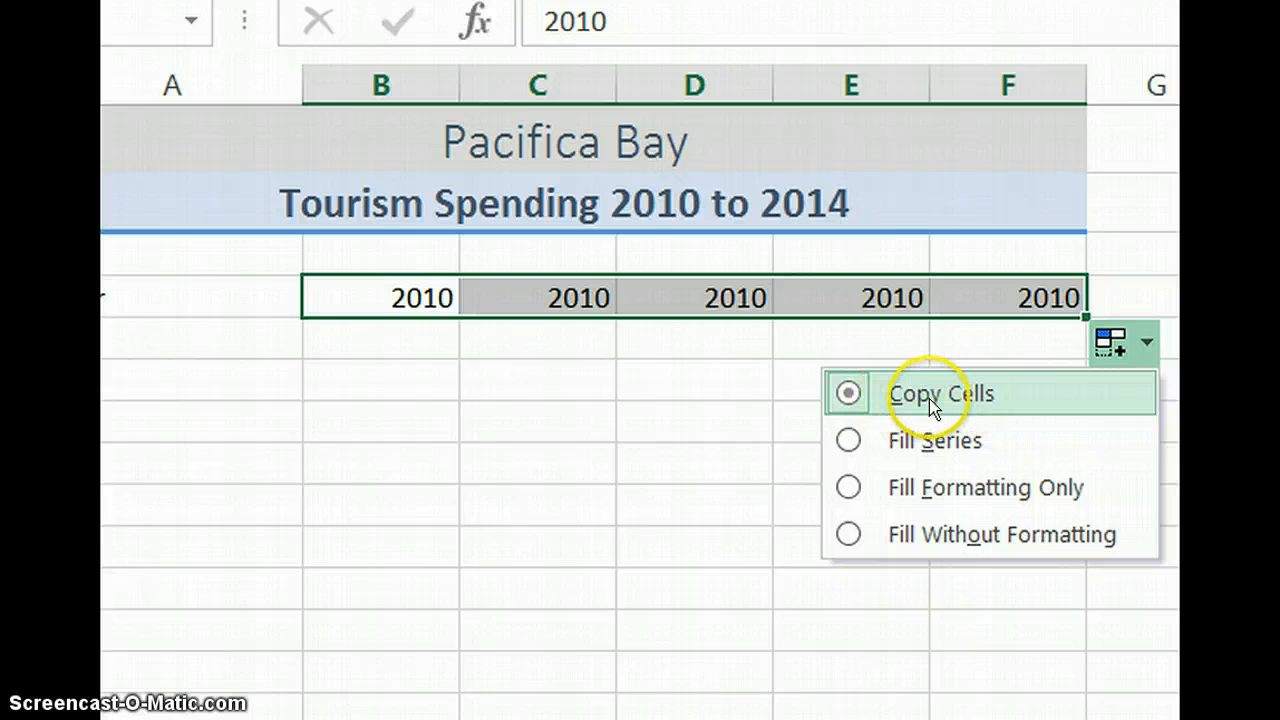
left_click(909, 441)
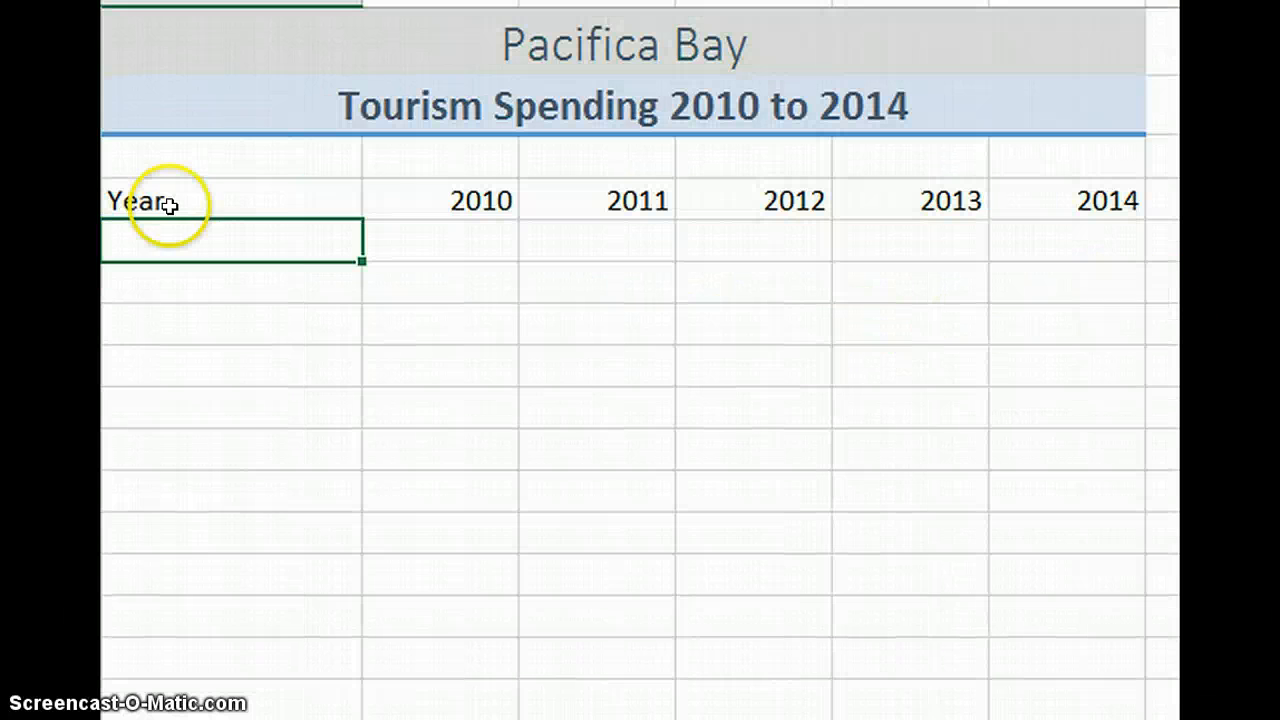
left_click_drag(106, 304, 1042, 299)
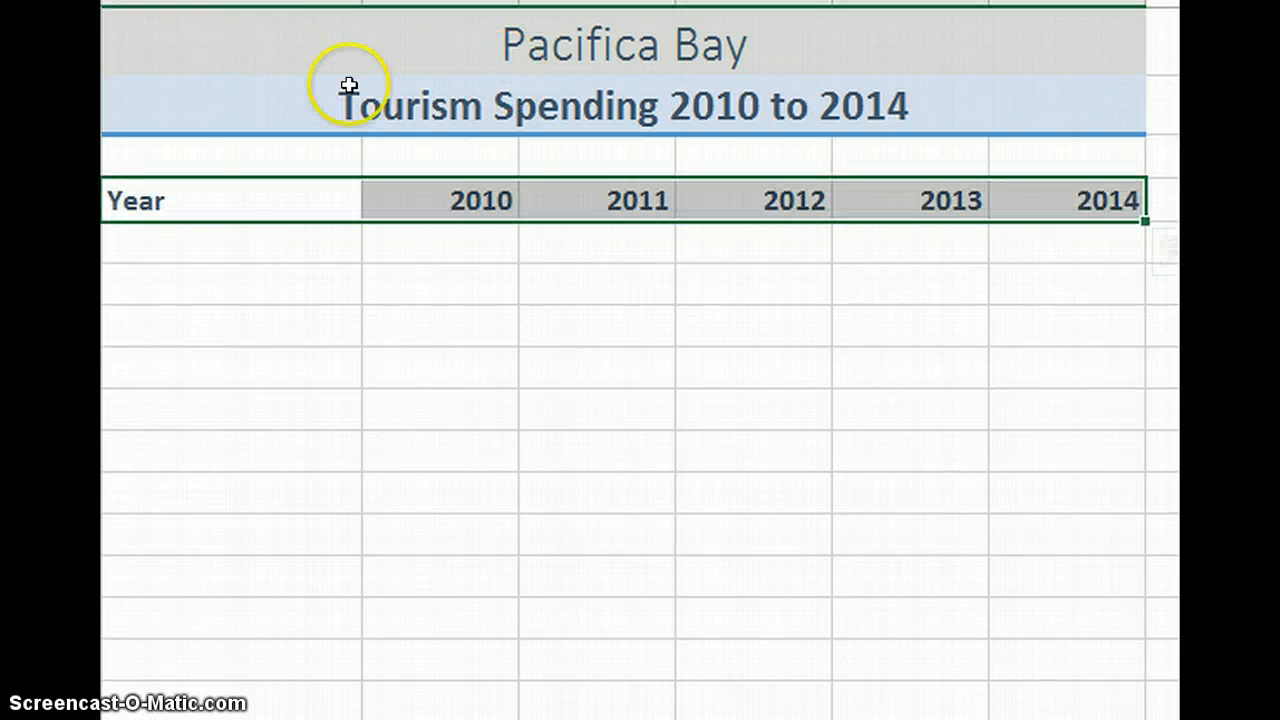
Enter the row labels "Tourism Spending" in cell A5 and "Percent Increase" in cell A6.
left_click(225, 250)
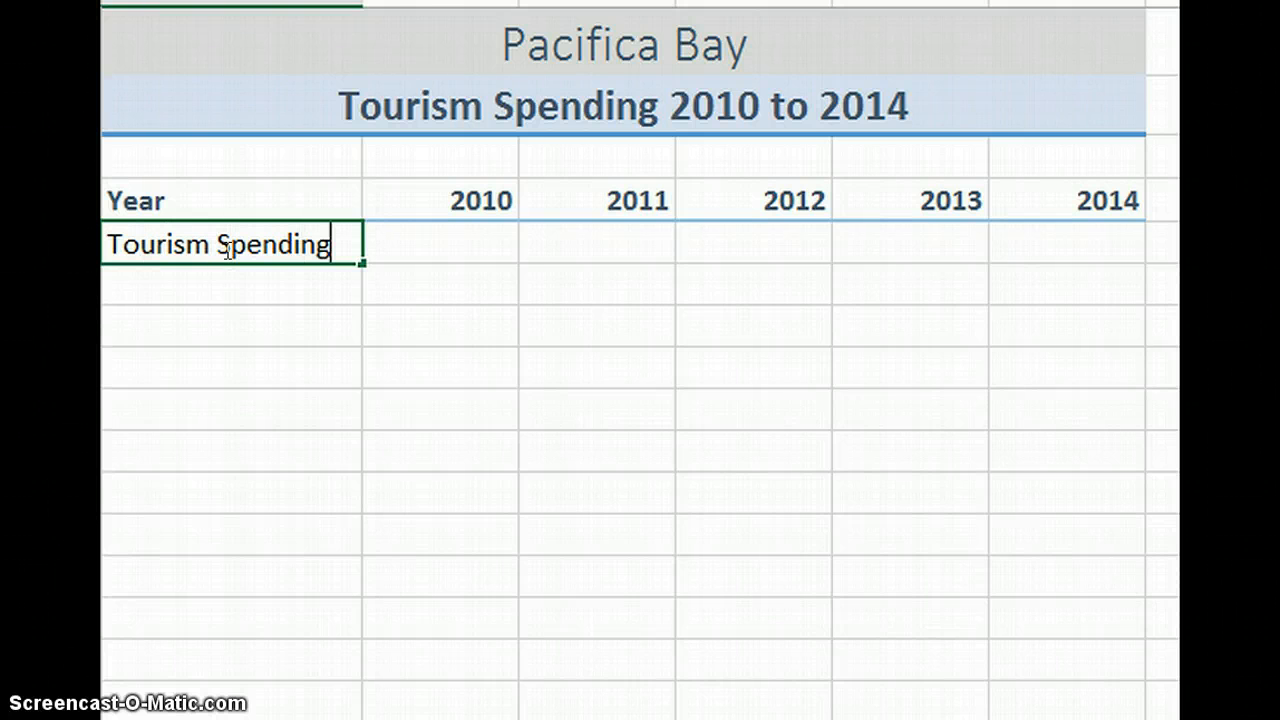
key("Return")
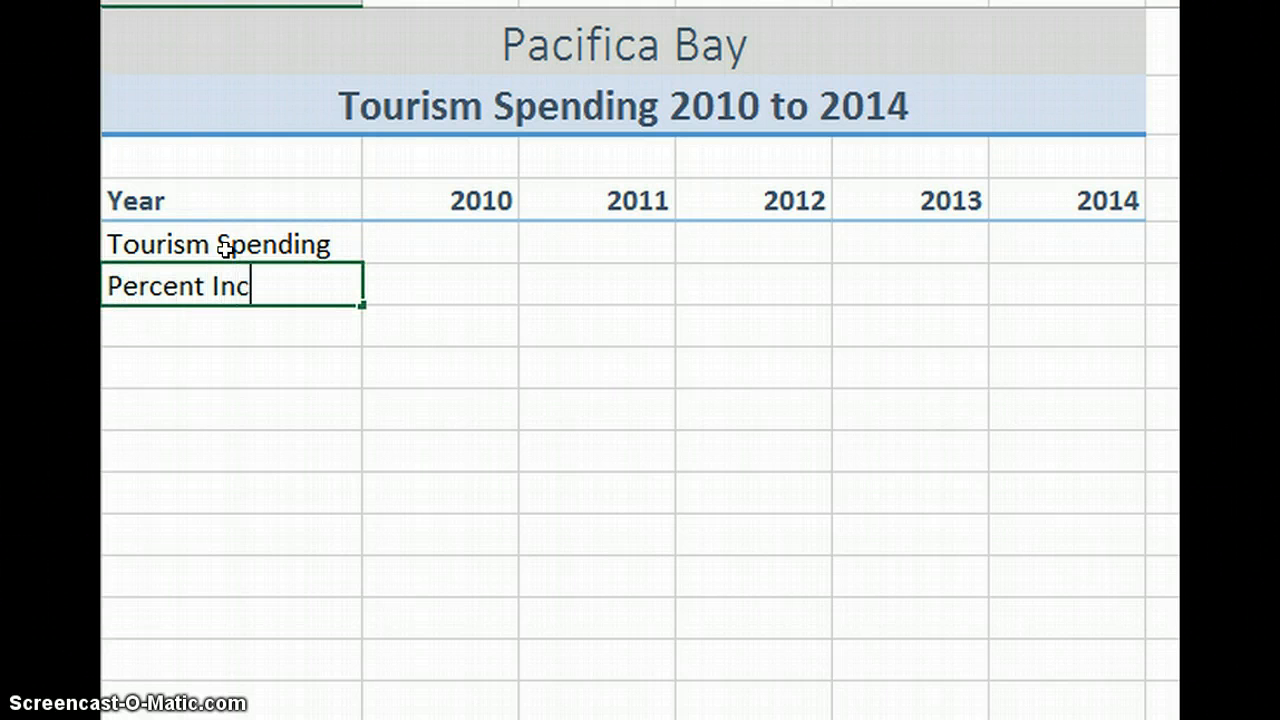
type("Percent Increase")
left_click(249, 663)
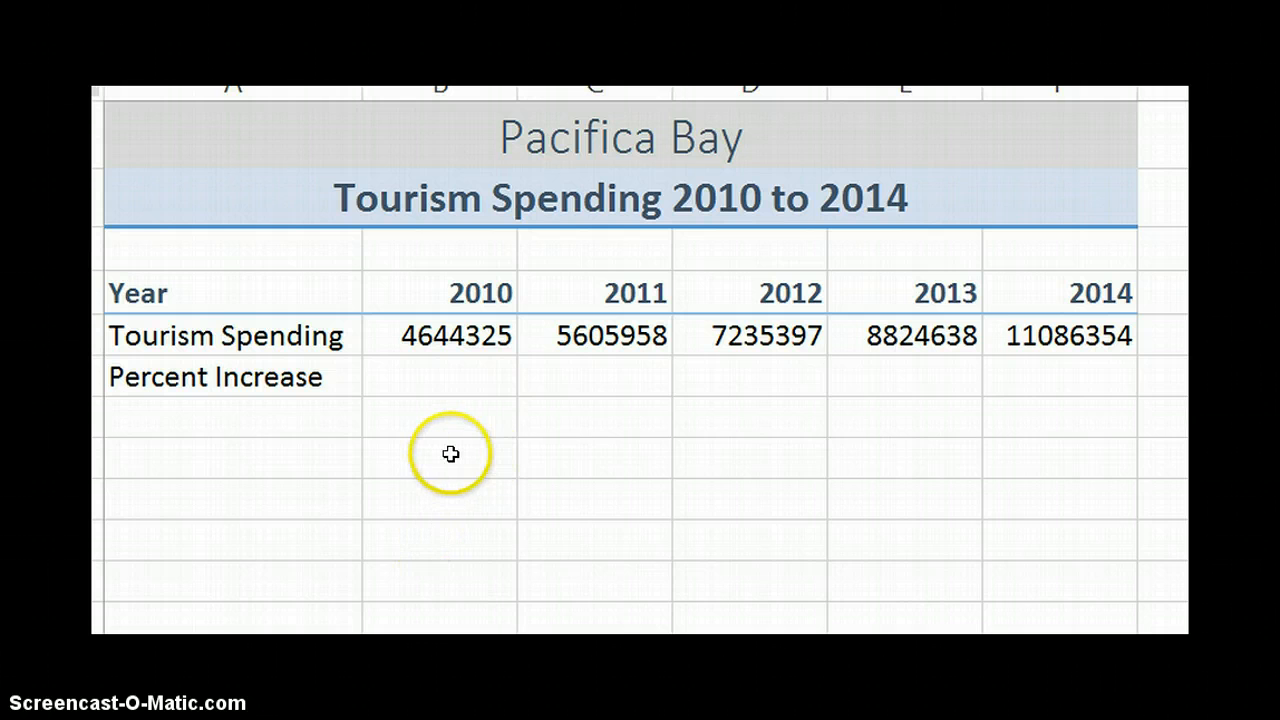
Calculate the 2011 percent increase in cell C6 with =(C5-B5)/B5 and format it as a percentage without decimals.
left_click(423, 377)
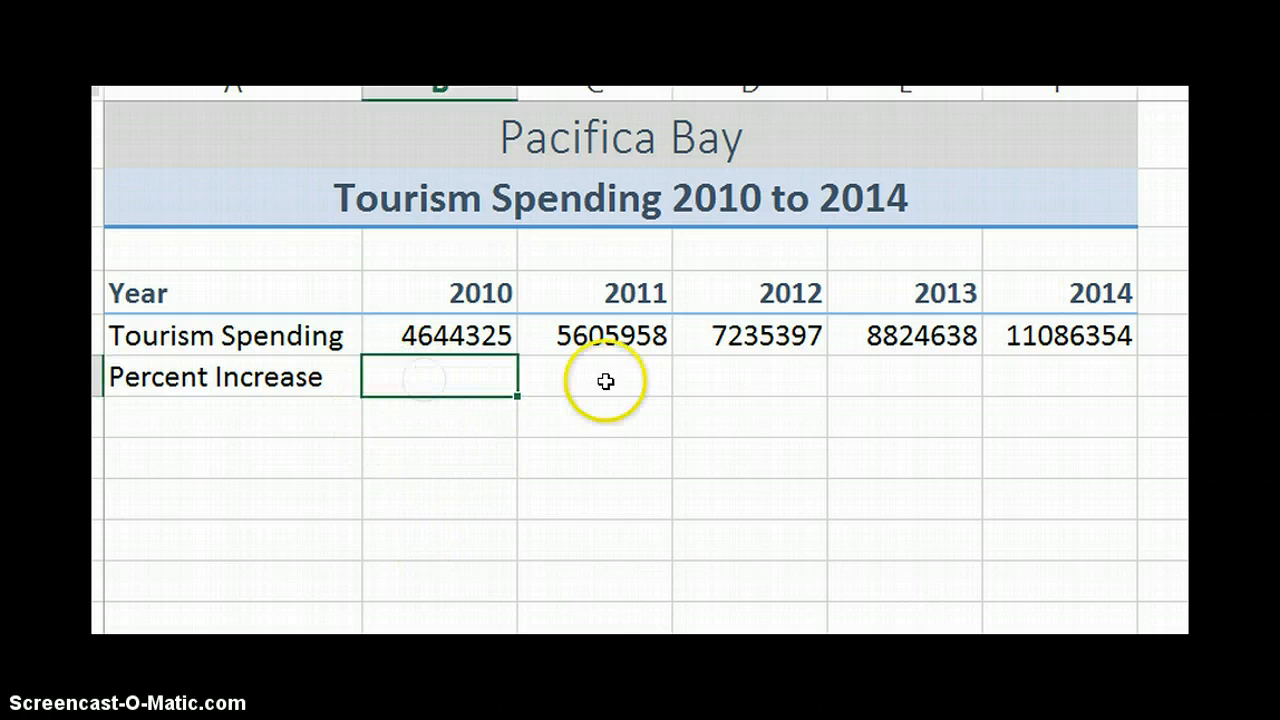
left_click(605, 380)
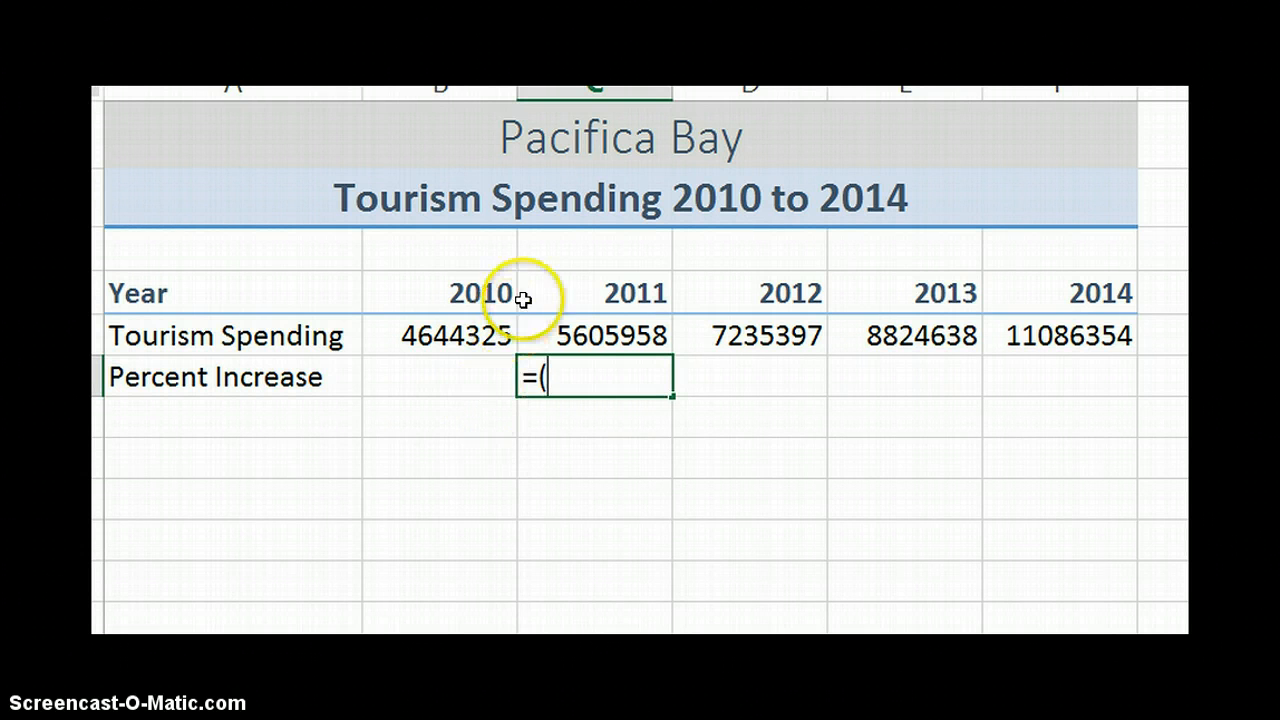
left_click(595, 336)
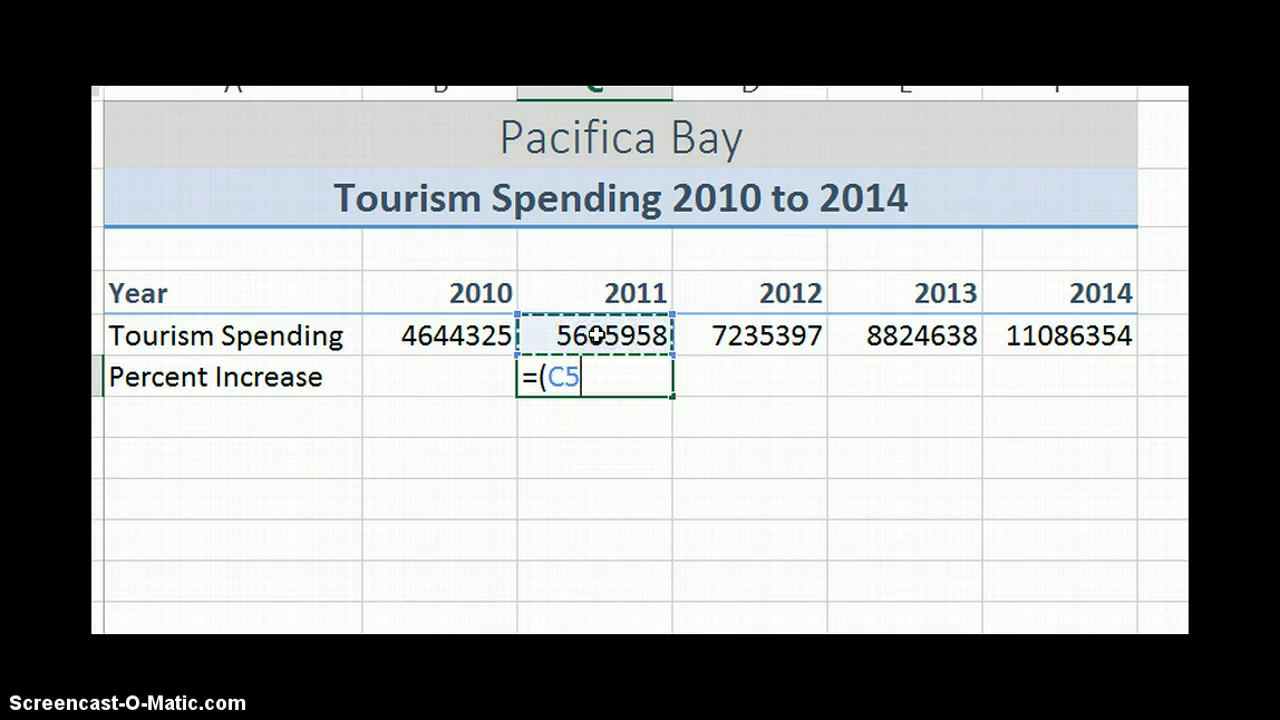
type("-")
left_click(448, 340)
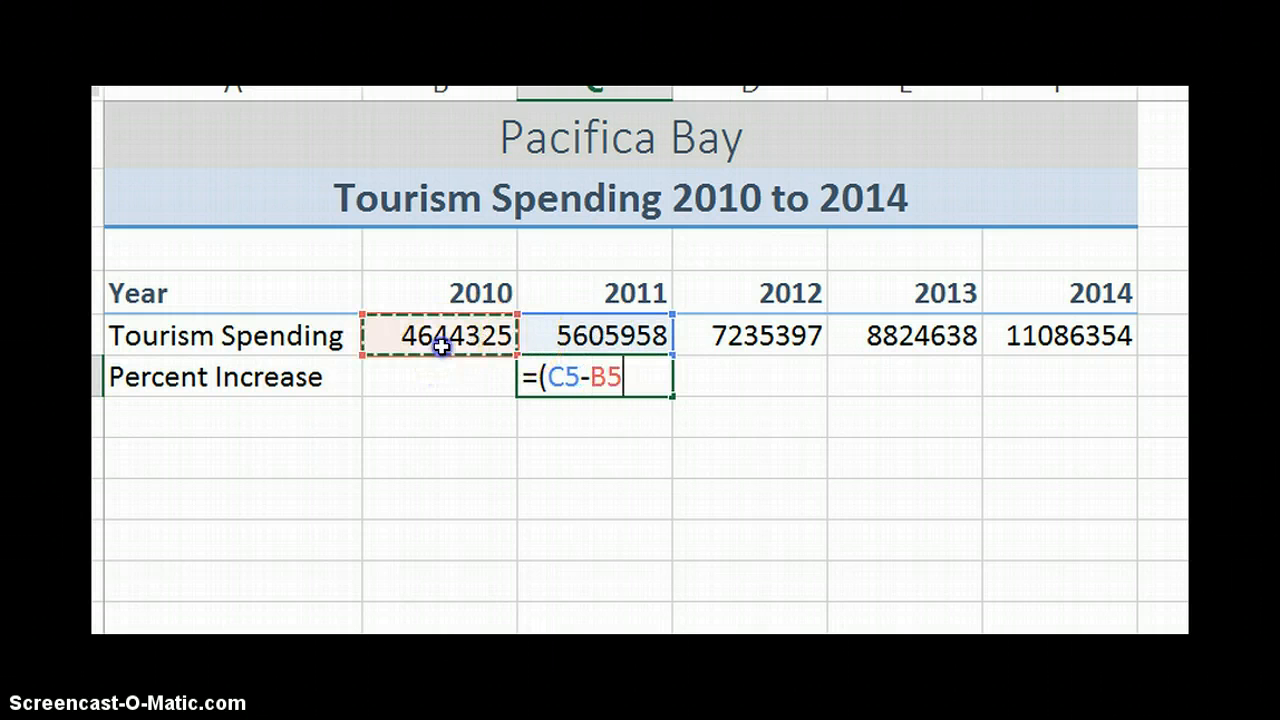
type(")/")
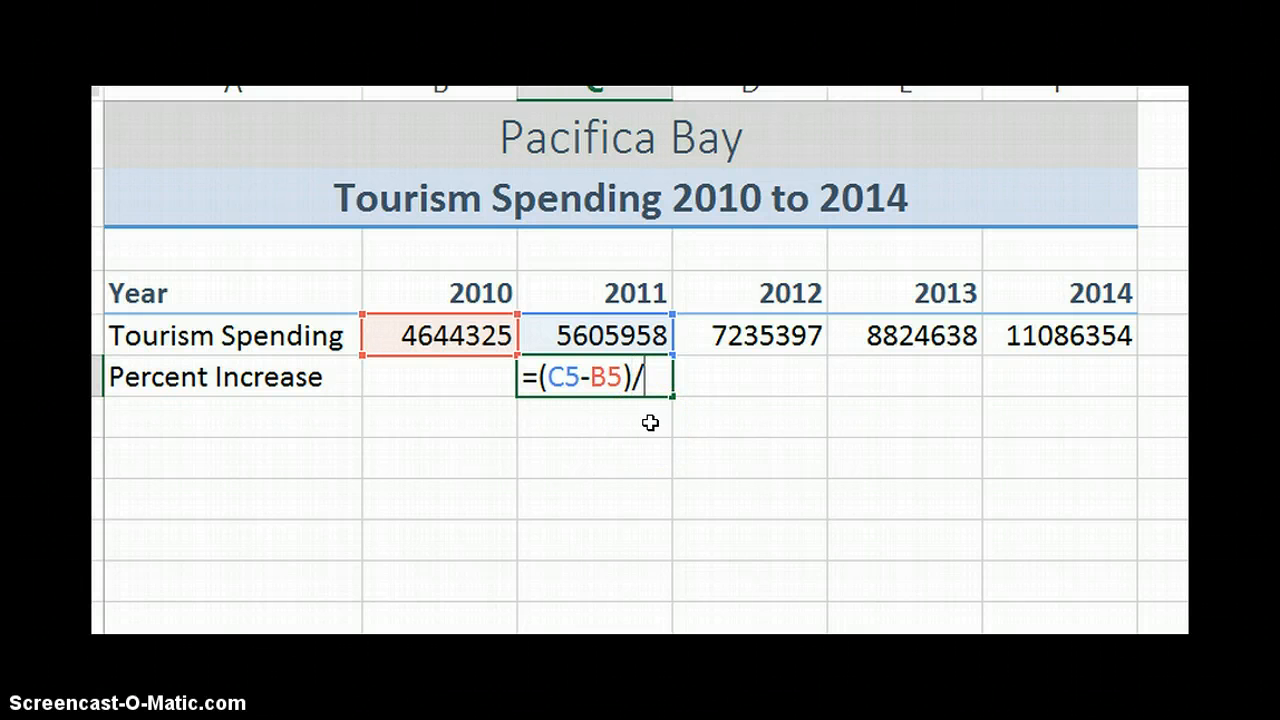
left_click(424, 336)
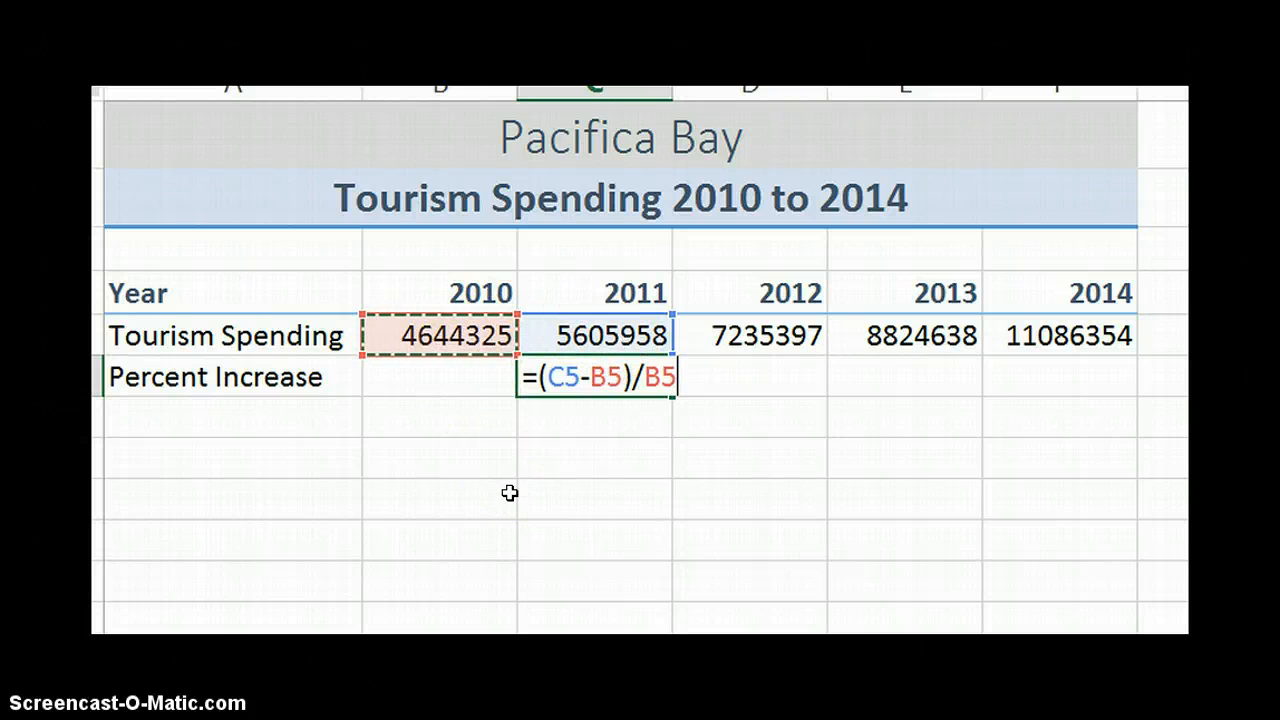
key("Return")
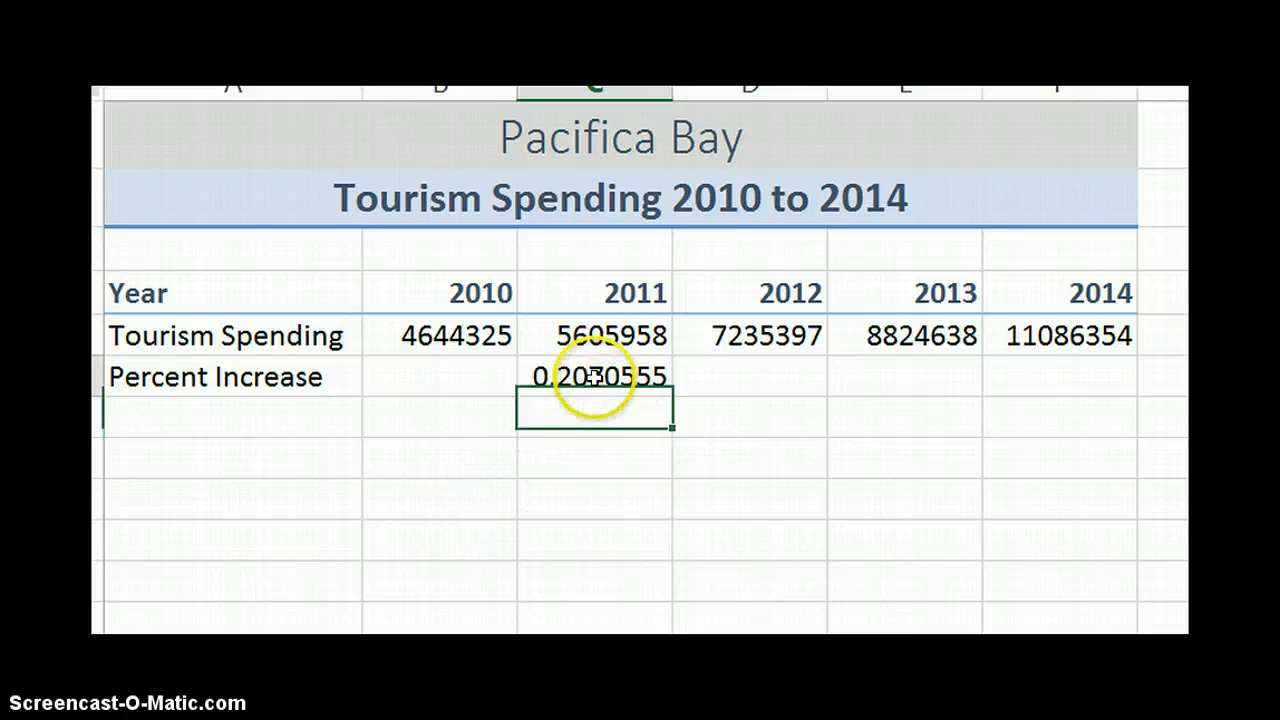
left_click(595, 376)
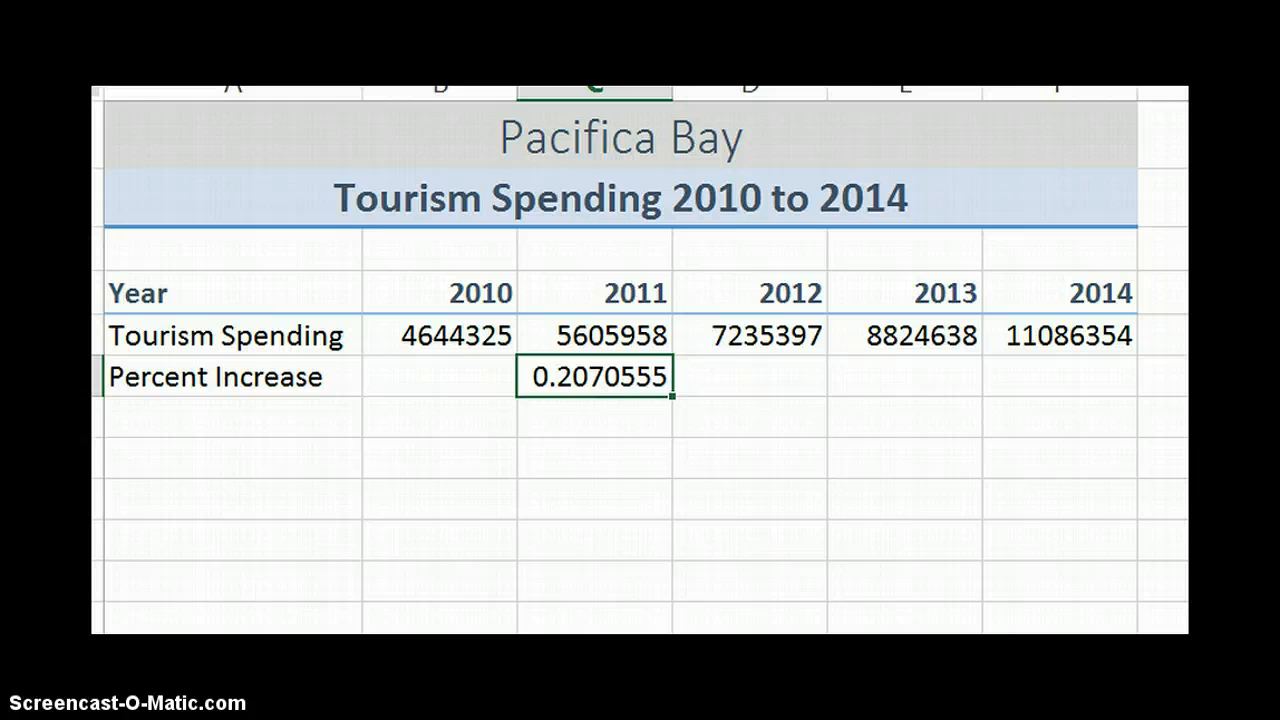
key("ctrl+shift+5")
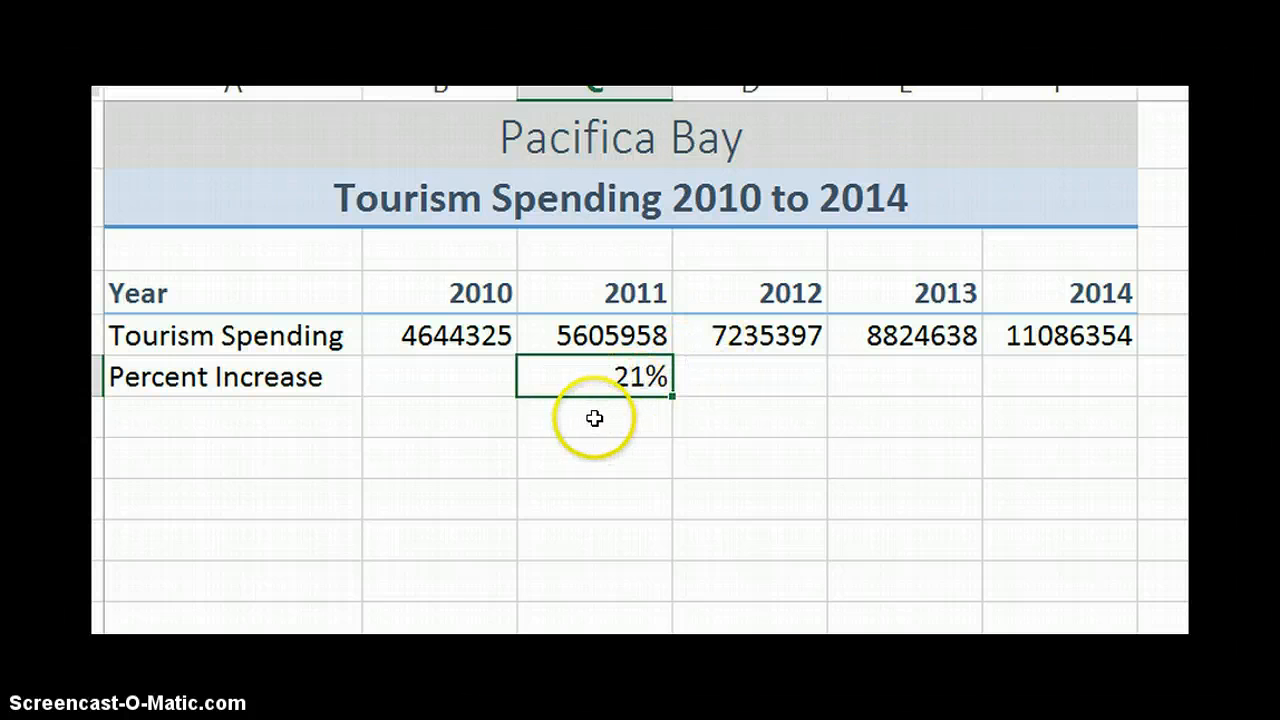